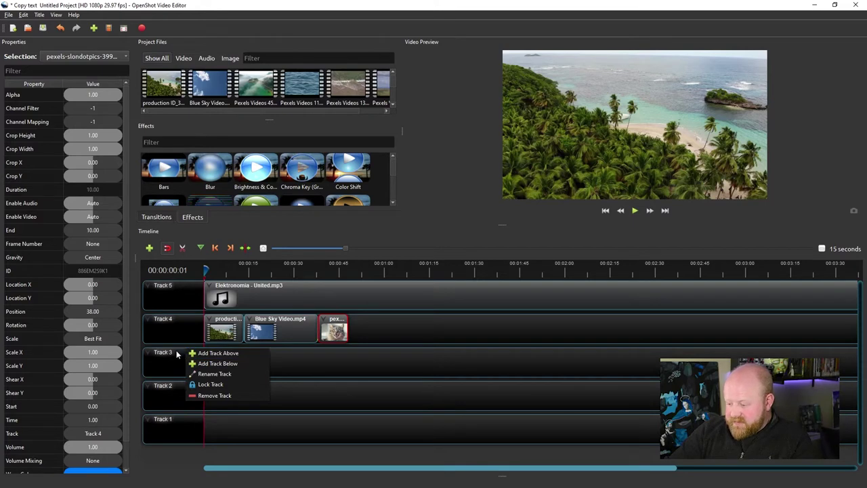
Remove two of the empty tracks below the video clips, leaving three tracks in the timeline
right_click(176, 352)
left_click(199, 397)
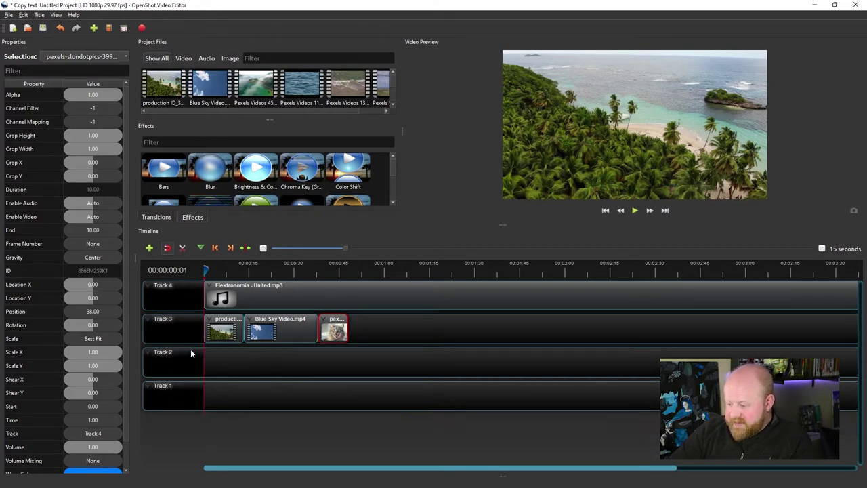
right_click(185, 352)
left_click(207, 399)
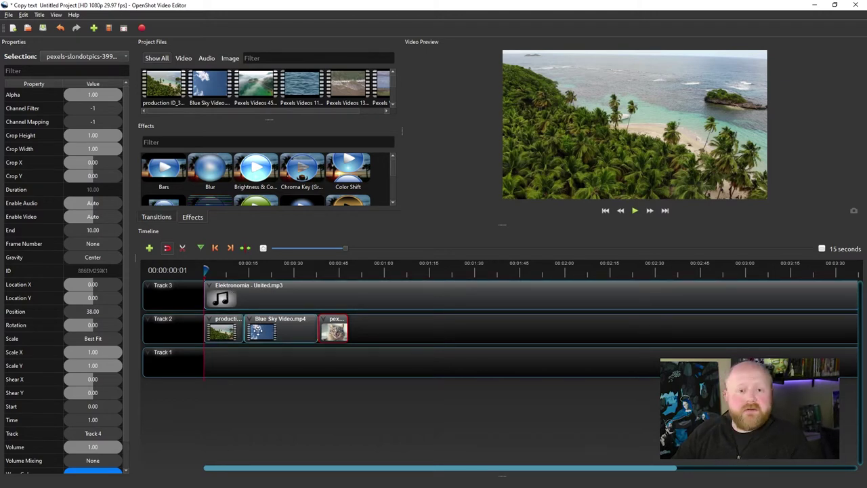
Move the Elektronomia - United.mp3 clip down to Track 1 and scrub through the opening seconds of the timeline
left_click_drag(264, 292, 264, 359)
left_click(204, 270)
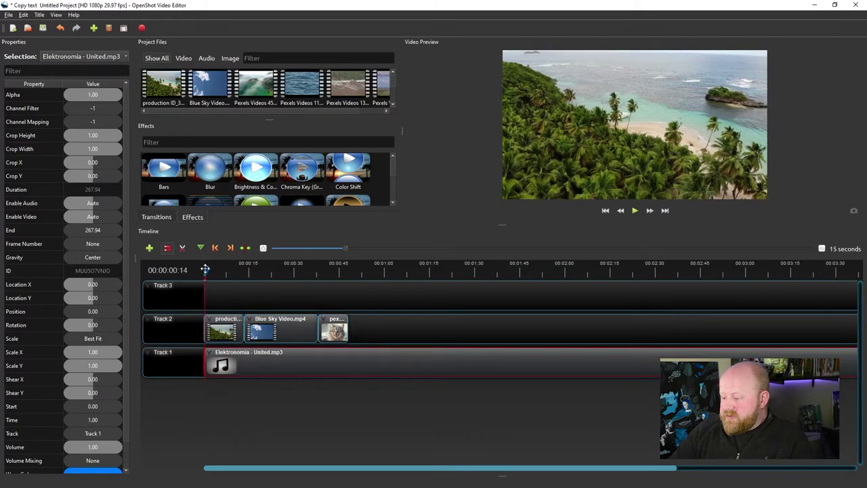
left_click_drag(205, 270, 222, 269)
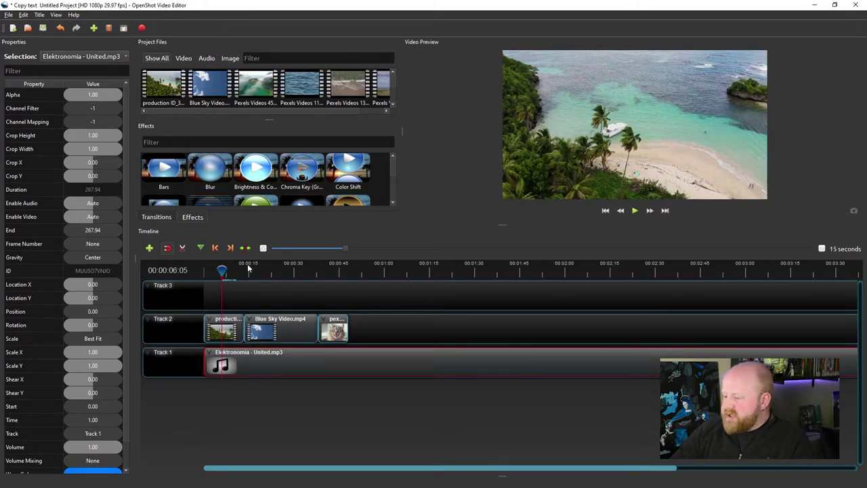
mouse_move(221, 270)
left_mouse_down()
mouse_move(237, 270)
mouse_move(218, 269)
left_mouse_up()
left_click(235, 298)
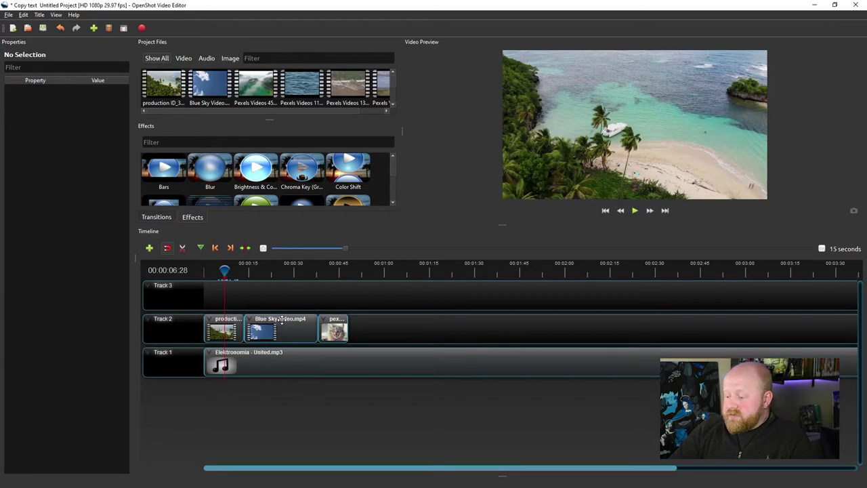
Try Blue Sky Video.mp4 on Track 3 overlapping the first video, scrub through the overlap, and return it to Track 2 after that video
left_click_drag(281, 321, 251, 290)
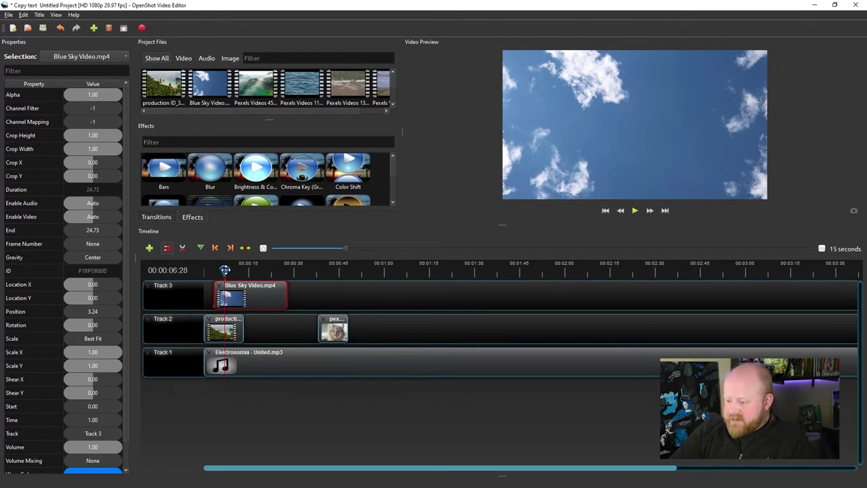
left_click_drag(225, 271, 206, 270)
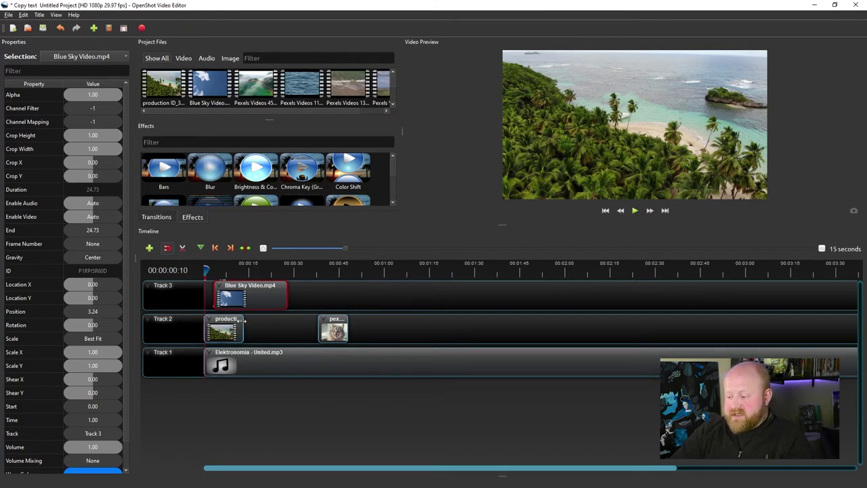
left_click_drag(204, 271, 229, 271)
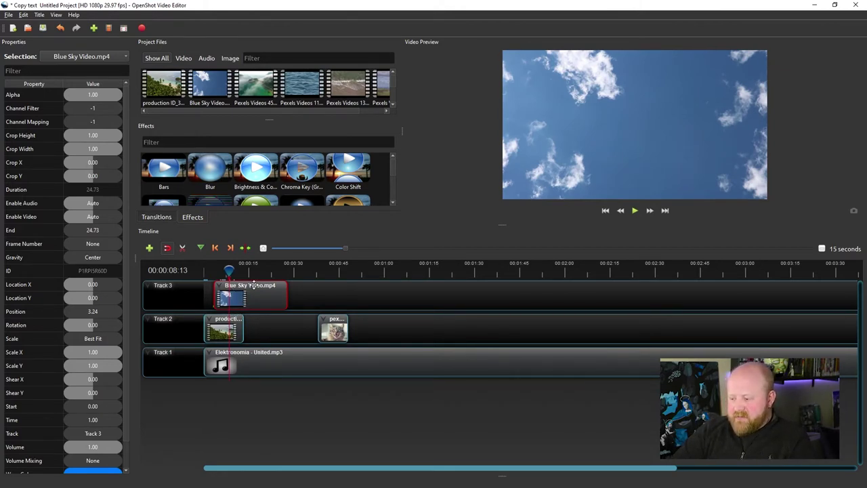
left_click_drag(254, 288, 286, 315)
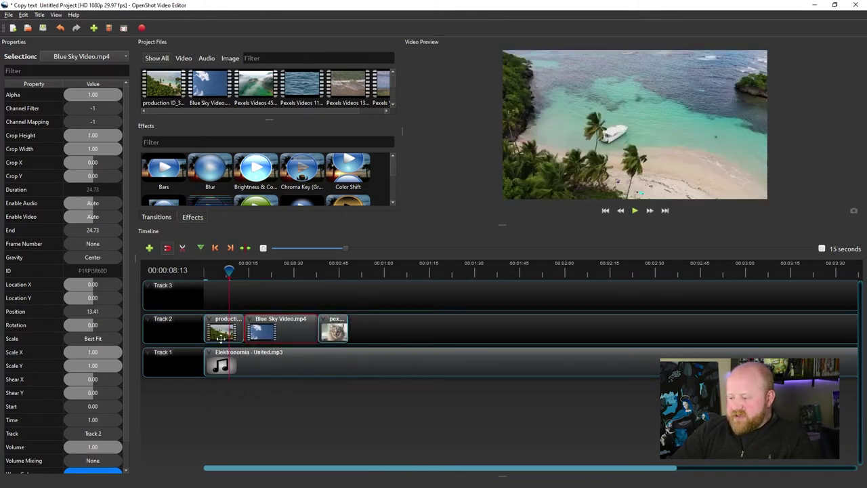
Move the cat picture clip to Track 3 at about 6.6 seconds, over the first video, and play the opening
left_click_drag(342, 332, 245, 306)
right_click(245, 307)
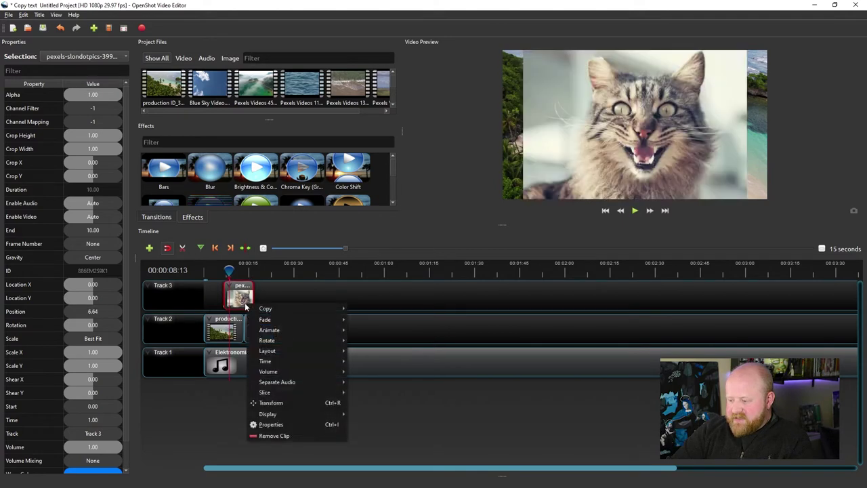
left_click(369, 299)
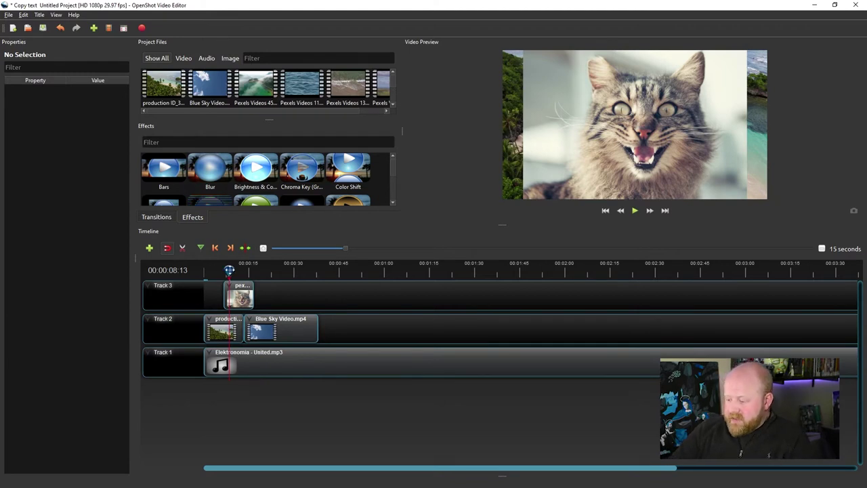
left_click_drag(230, 270, 203, 274)
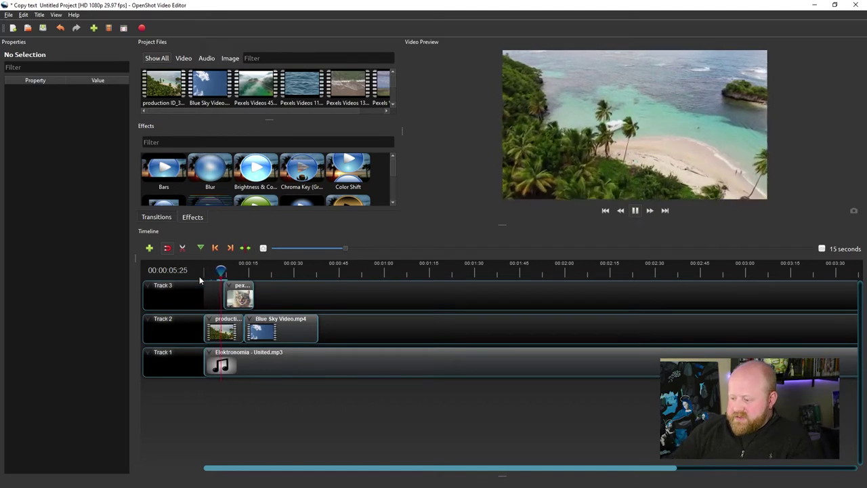
key("space")
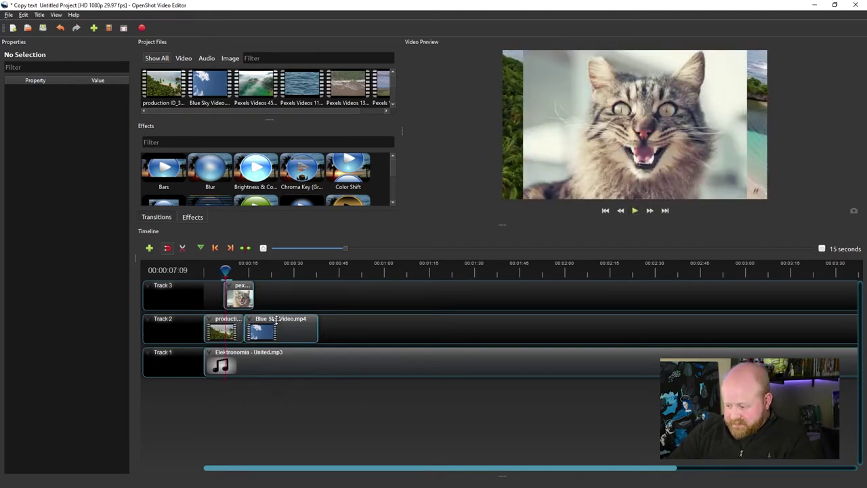
Switch both video clips on Track 2, Blue Sky Video.mp4 and the production clip, to waveform display
left_click(276, 322)
left_click_drag(223, 268, 267, 269)
right_click(287, 329)
mouse_move(319, 440)
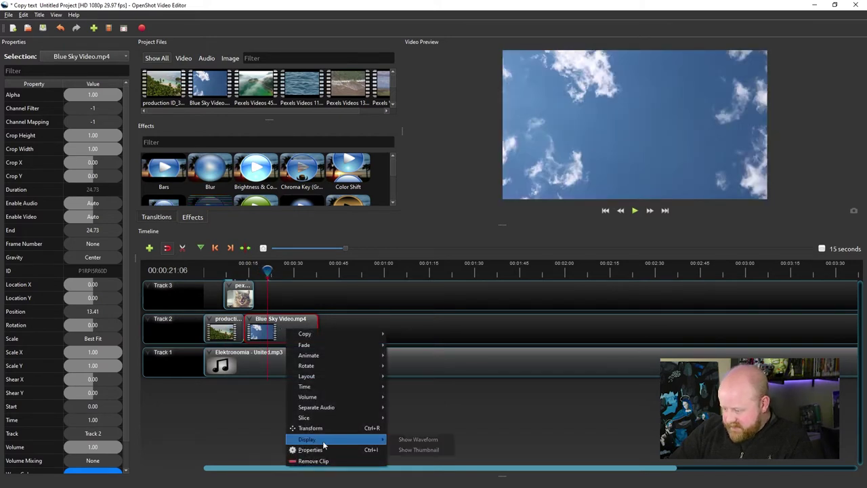
left_click(401, 441)
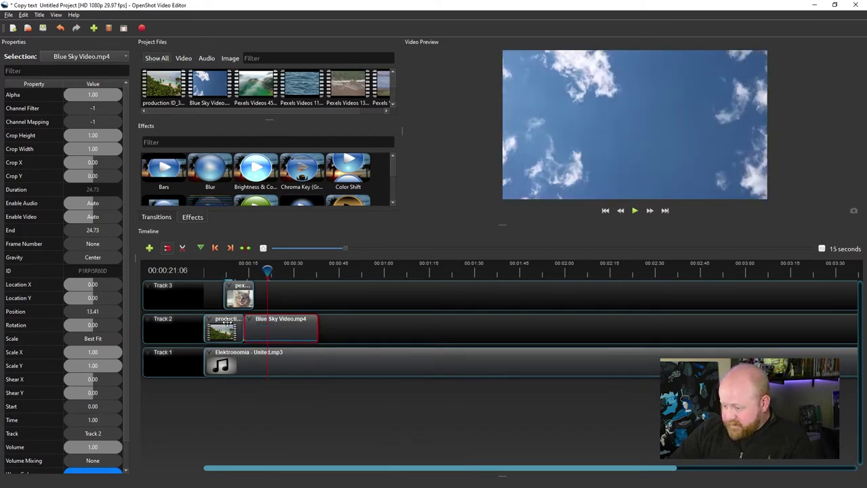
right_click(231, 324)
mouse_move(308, 434)
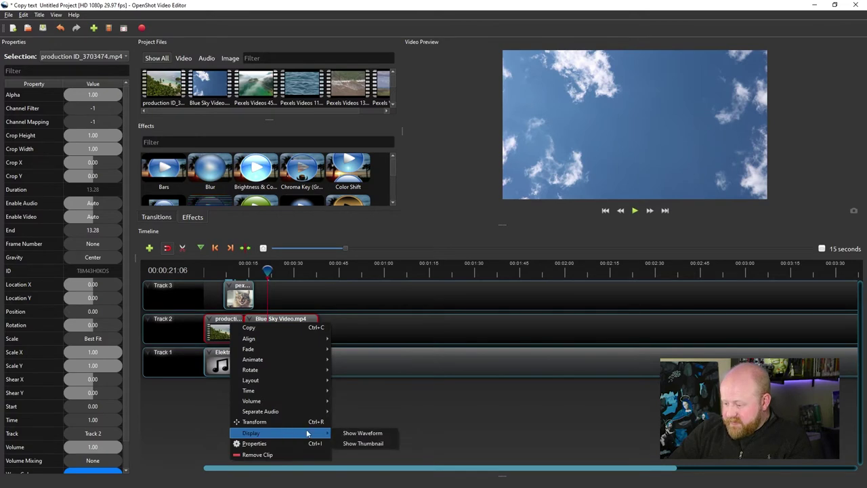
left_click(353, 435)
Add a track above the others and place a copy of the Elektronomia - United.mp3 clip on Track 4 at about 6.6 seconds
left_click(296, 361)
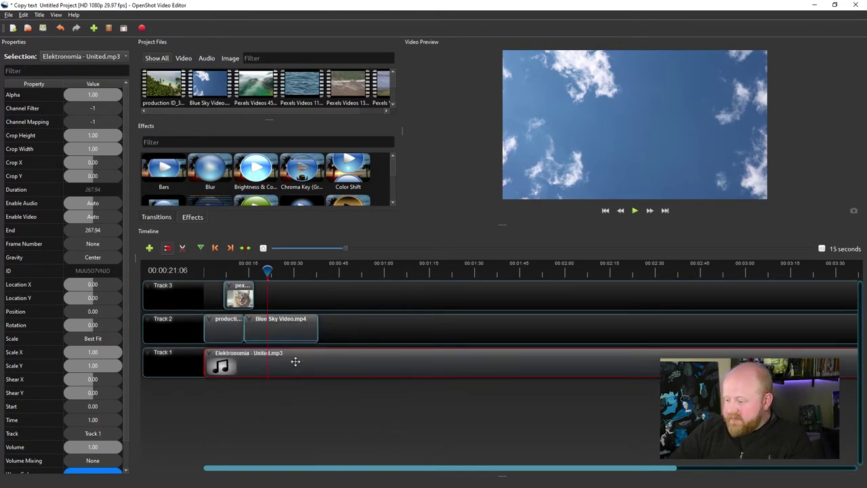
left_click(149, 248)
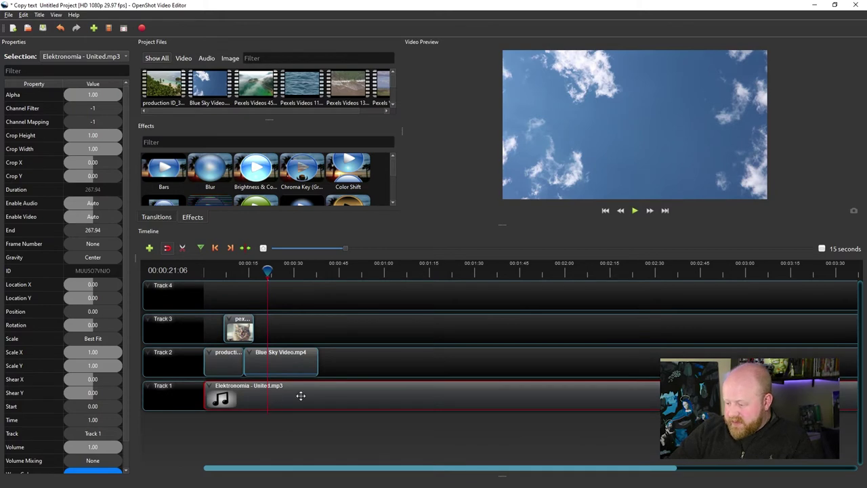
left_click(226, 296)
key("ctrl+v")
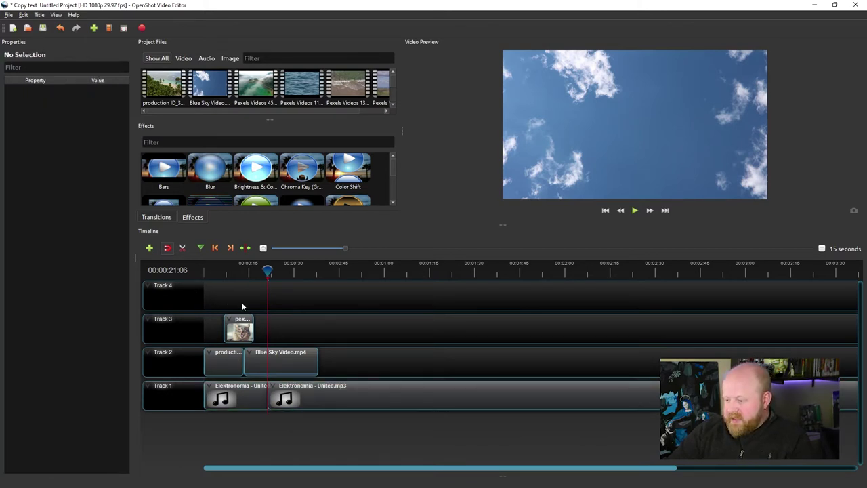
left_click(309, 295)
left_click_drag(310, 296, 212, 275)
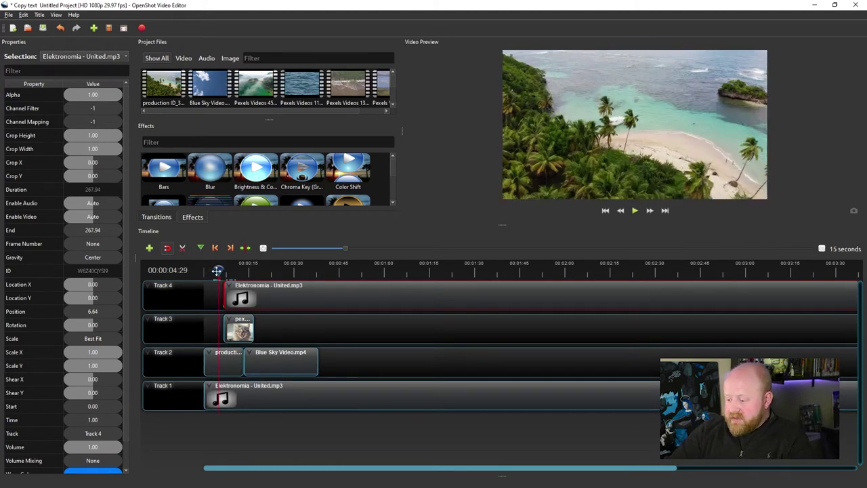
Play the overlapping music from about 4 seconds, and delete the duplicate music clip from Track 4
left_click_drag(213, 270, 215, 272)
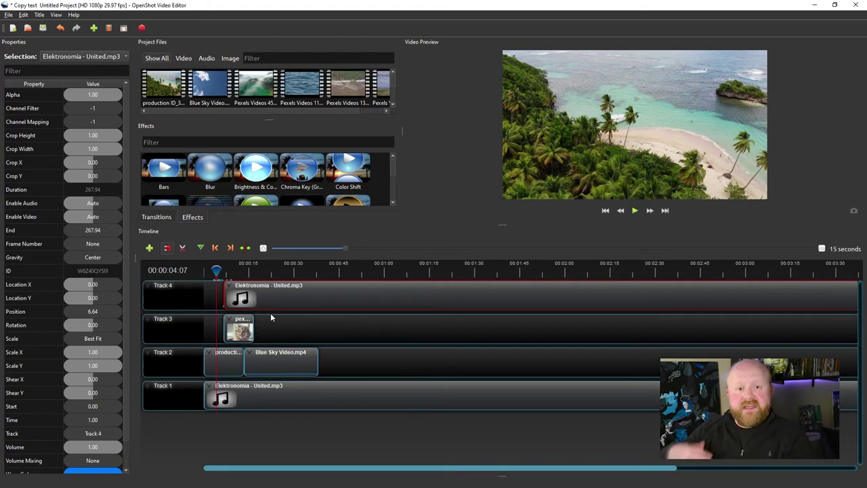
key("space")
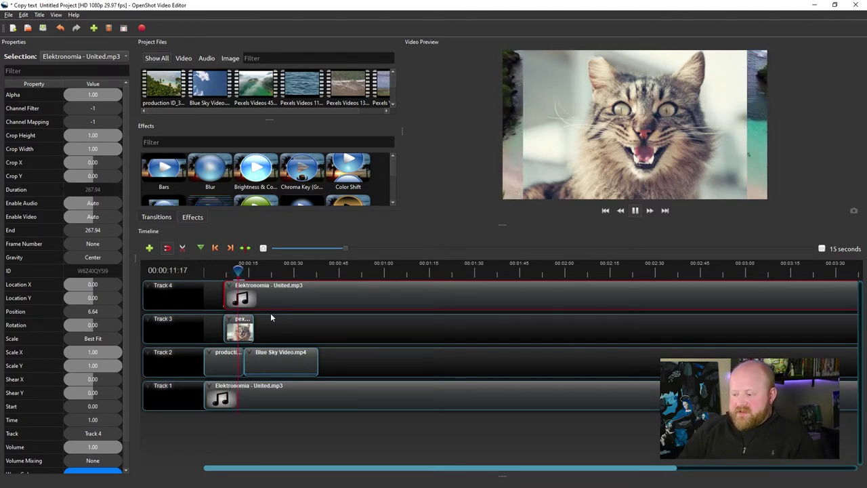
key("space")
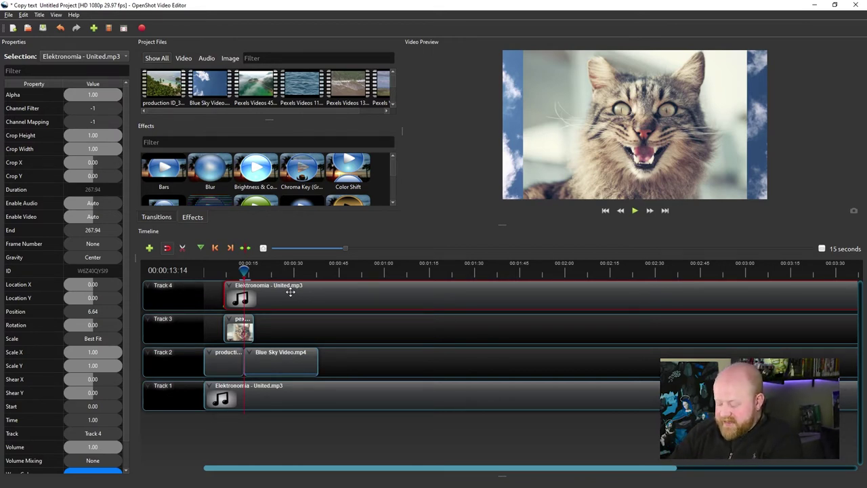
key("Delete")
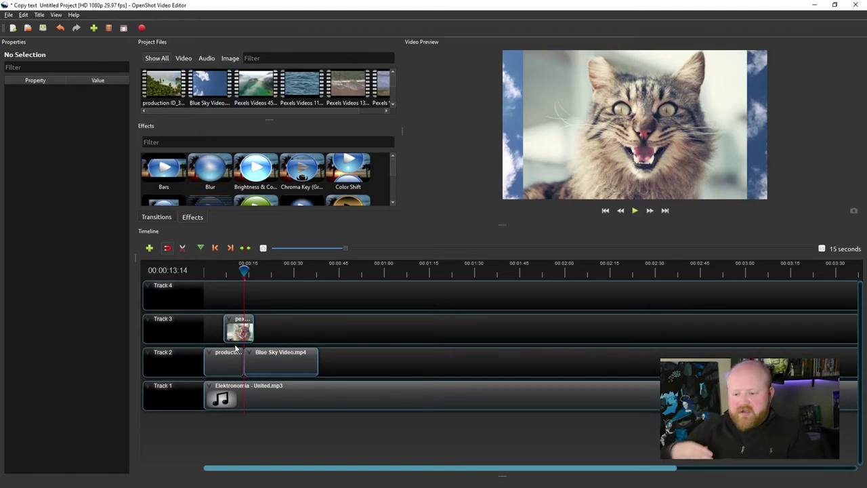
Try moving Blue Sky Video.mp4 to about 23.5 seconds to leave a gap, and bring it back against the first clip
left_click_drag(271, 362, 301, 363)
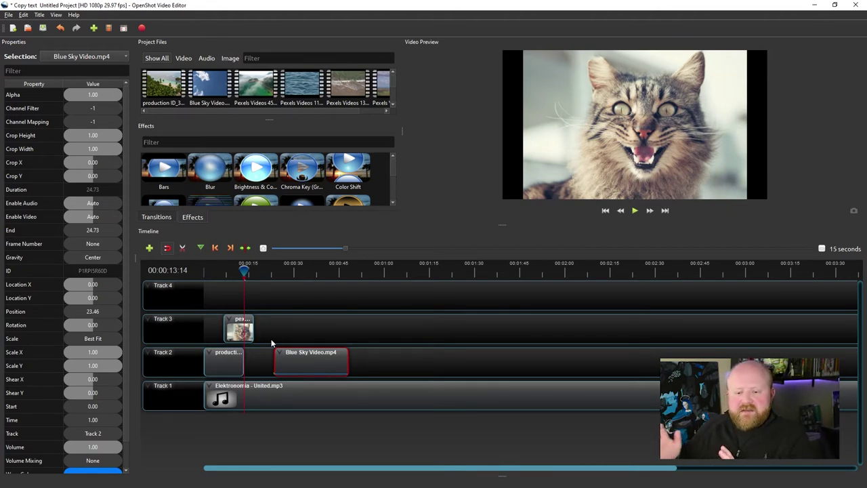
left_click_drag(325, 362, 297, 359)
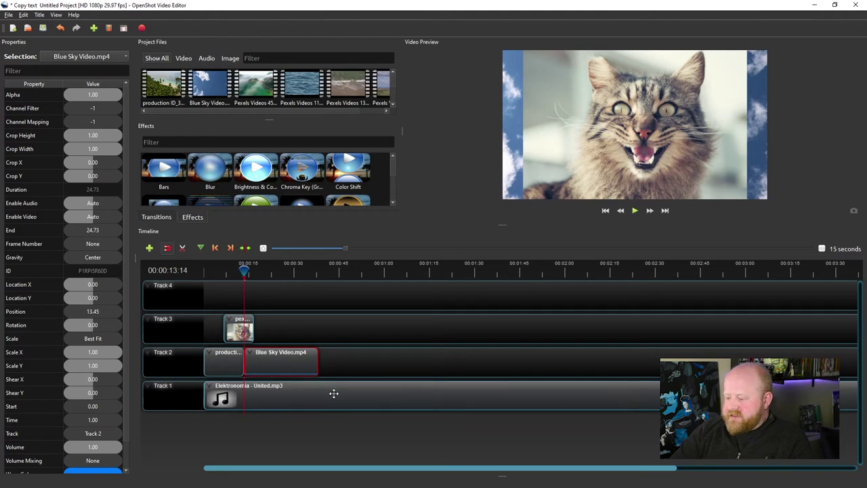
mouse_move(522, 470)
left_mouse_down()
mouse_move(642, 470)
mouse_move(523, 470)
left_mouse_up()
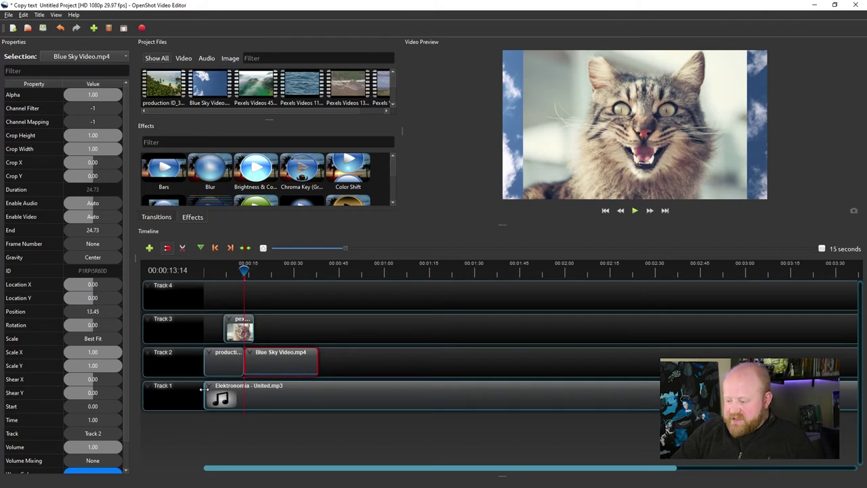
Try trimming the start of the music clip on Track 1 to about 1:22, and extend it back to the timeline's beginning
left_click_drag(203, 388, 454, 385)
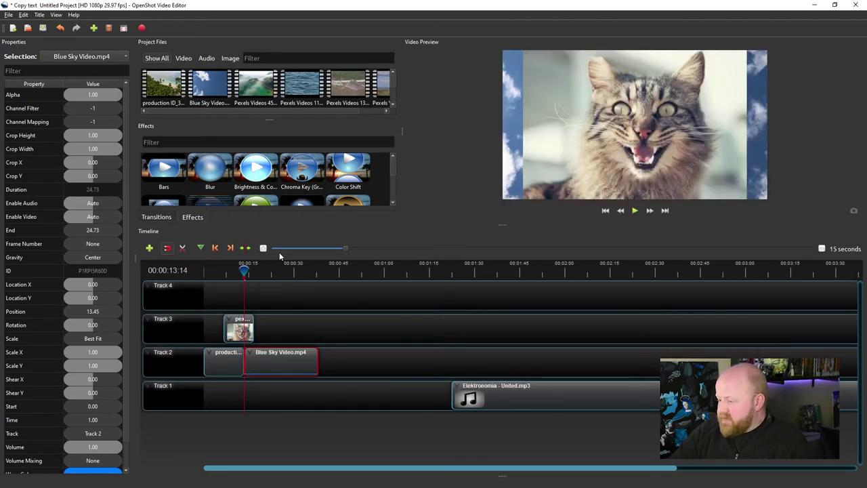
left_click(822, 249)
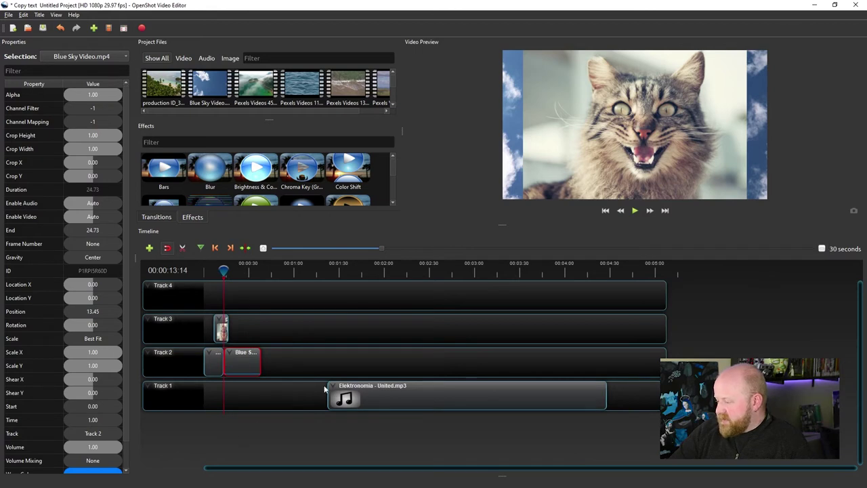
left_click_drag(329, 389, 205, 399)
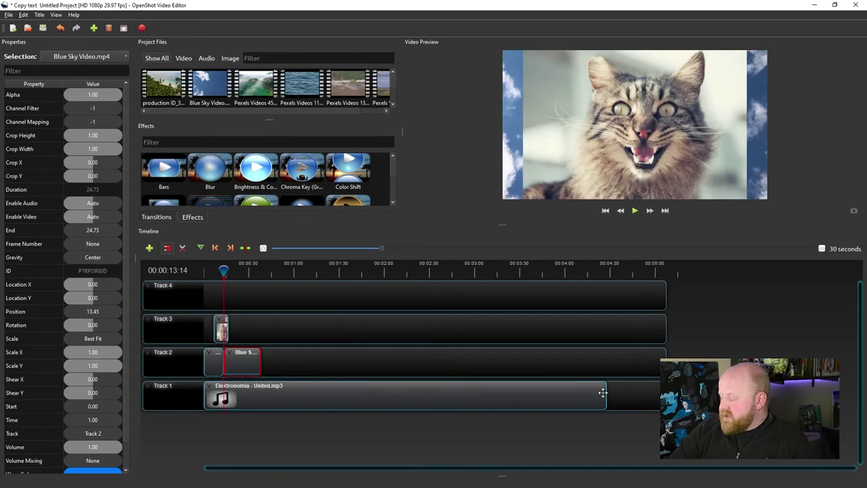
Trim the end of the music clip on Track 1 to about 1:45
left_click_drag(608, 392, 361, 395)
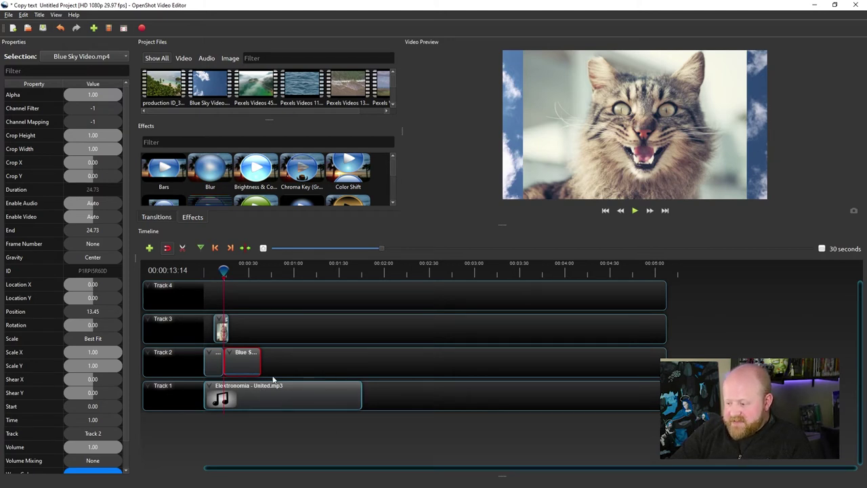
Split the music clip on Track 1 at about 43.6 seconds with the Razor tool and move its second part to about 1:38
left_click(182, 248)
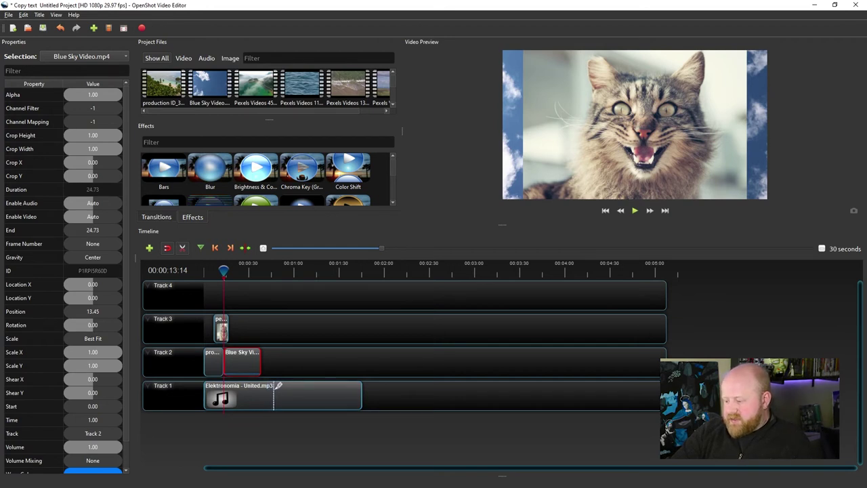
left_click(271, 388)
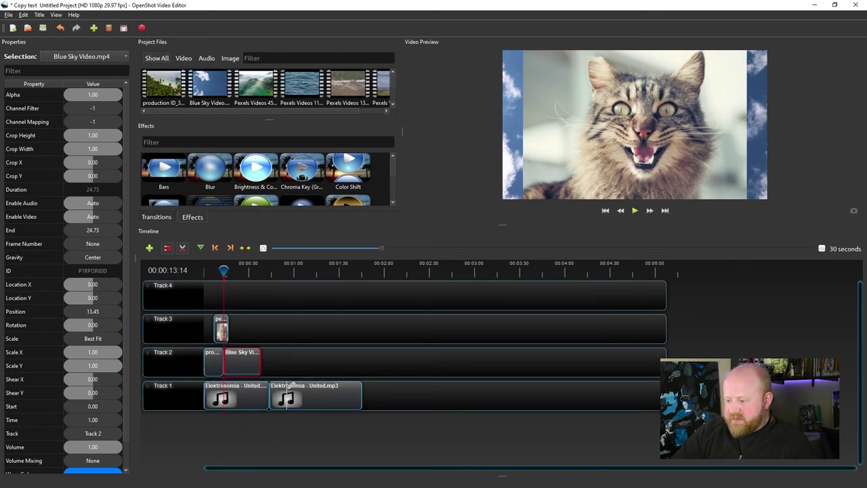
left_click(182, 249)
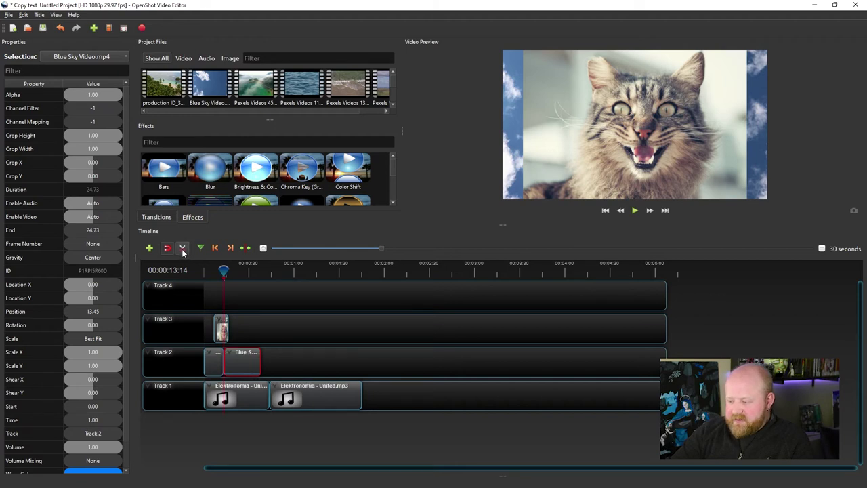
left_click_drag(311, 398, 393, 397)
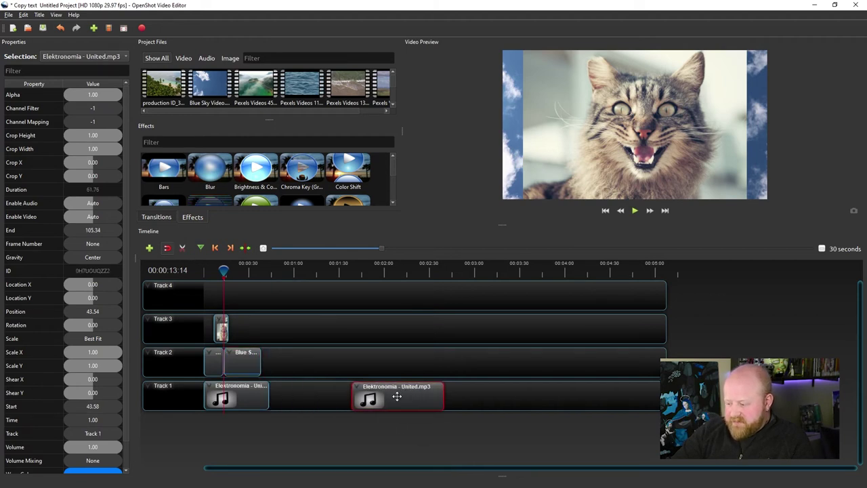
Delete the second part of the split Elektronomia - United.mp3 clip from Track 1
mouse_move(259, 392)
left_mouse_down()
mouse_move(286, 391)
mouse_move(262, 391)
left_mouse_up()
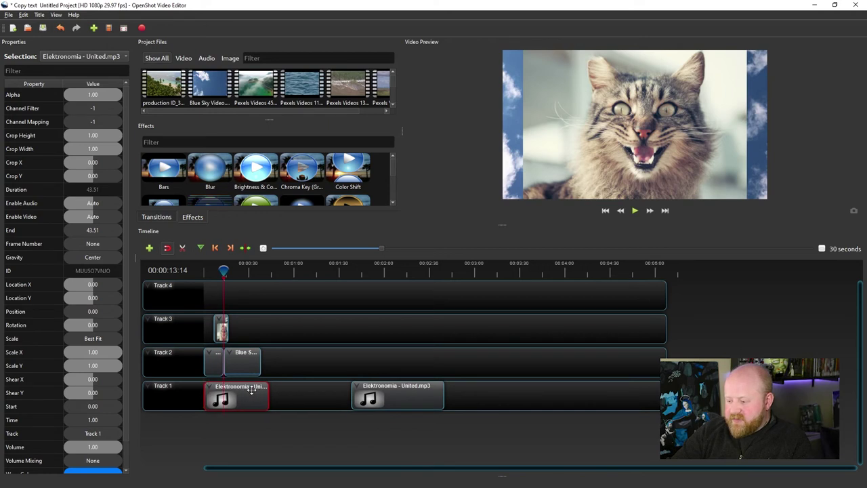
left_click_drag(398, 388, 360, 387)
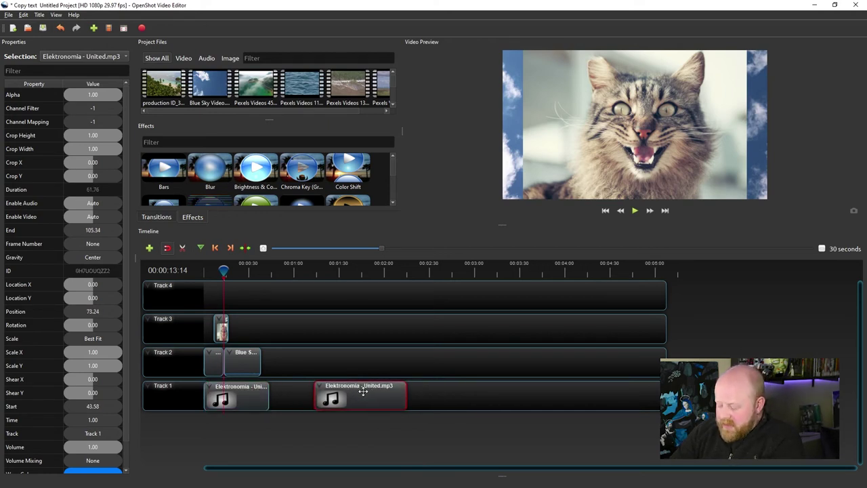
key("Delete")
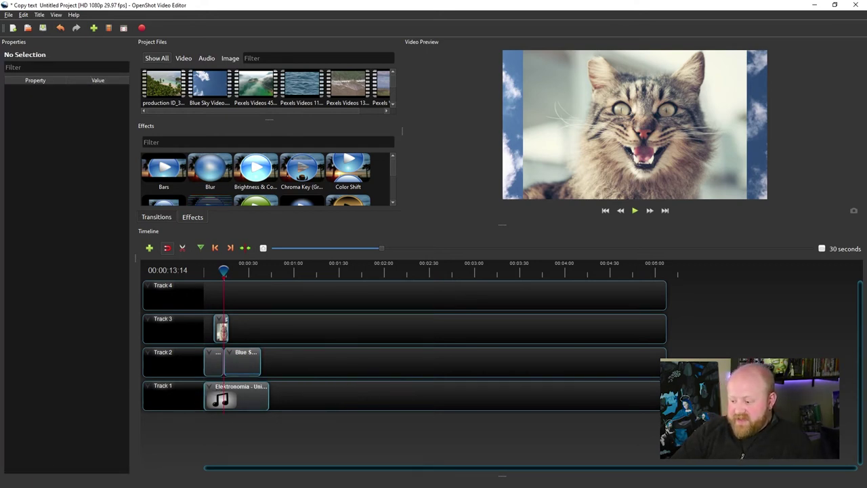
Close the small gap on Track 2 by moving Blue Sky Video.mp4 against the end of production ID_3703474.mp4 at about 13.28 seconds
left_click(263, 248)
left_click(263, 249)
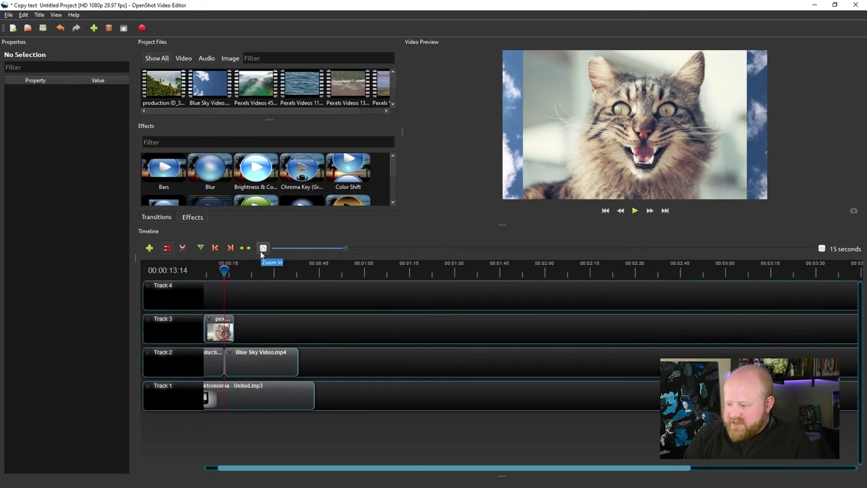
left_click(263, 249)
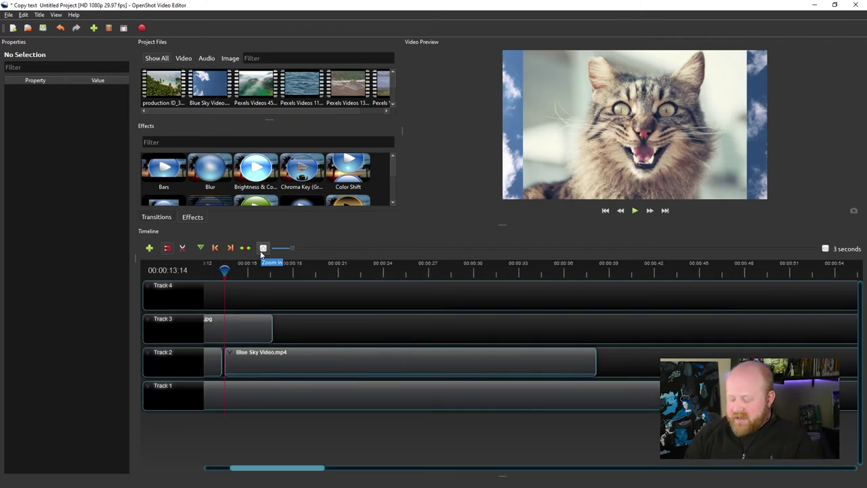
scroll(261, 253, "down", 5)
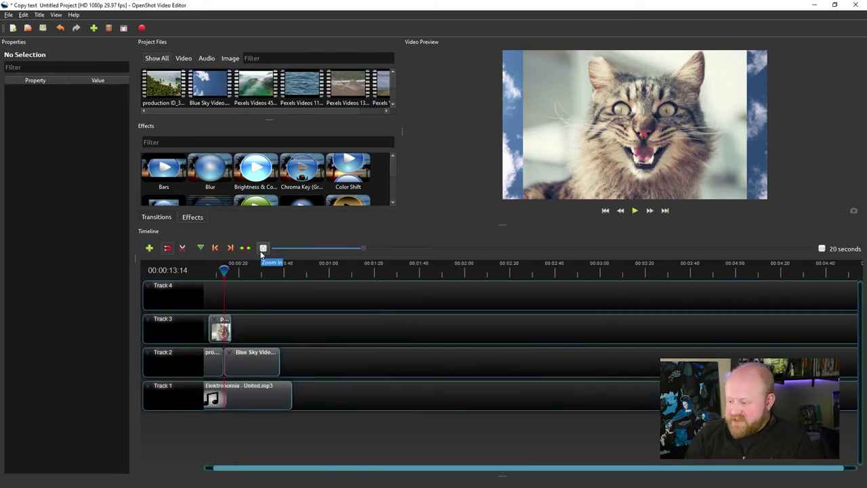
scroll(261, 253, "up", 5)
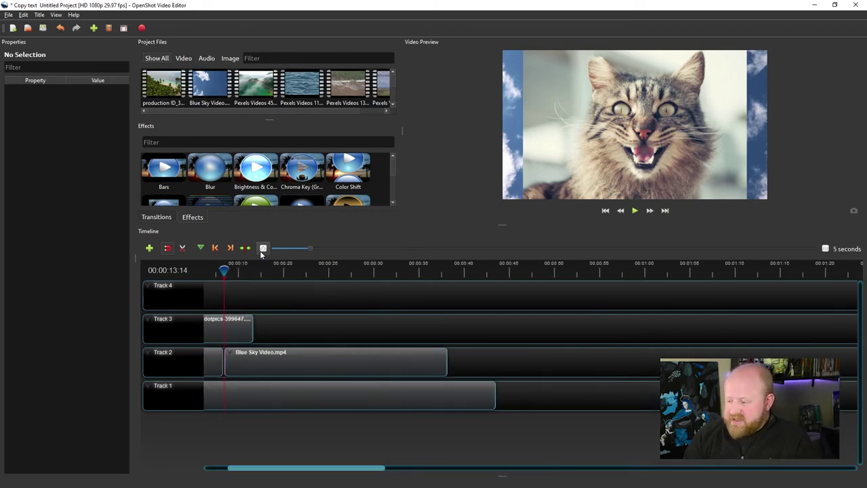
left_click_drag(323, 470, 277, 472)
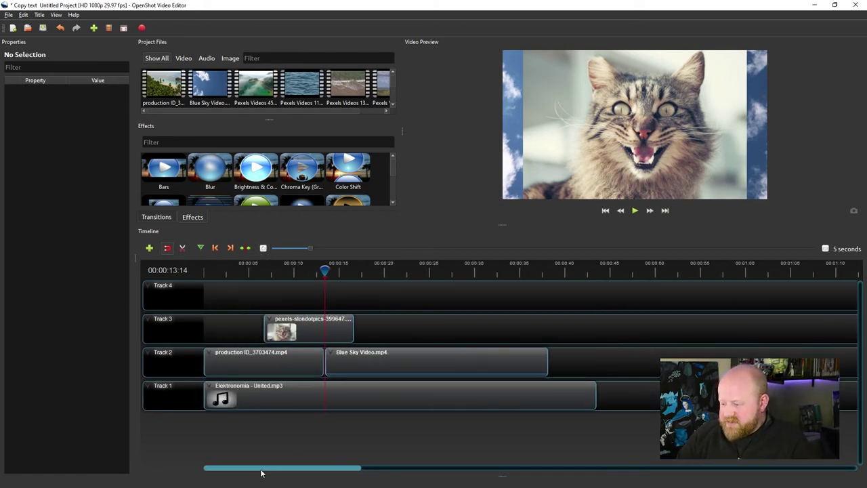
scroll(262, 472, "up", 1)
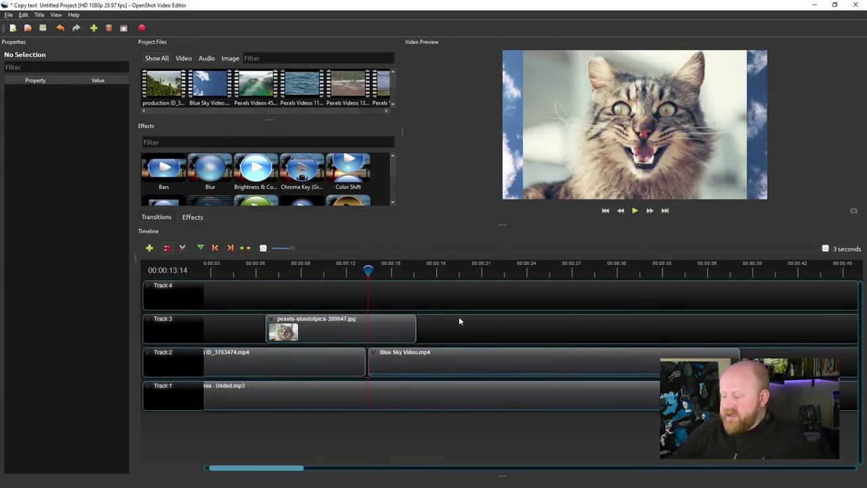
left_click(382, 357)
left_click_drag(382, 353, 368, 367)
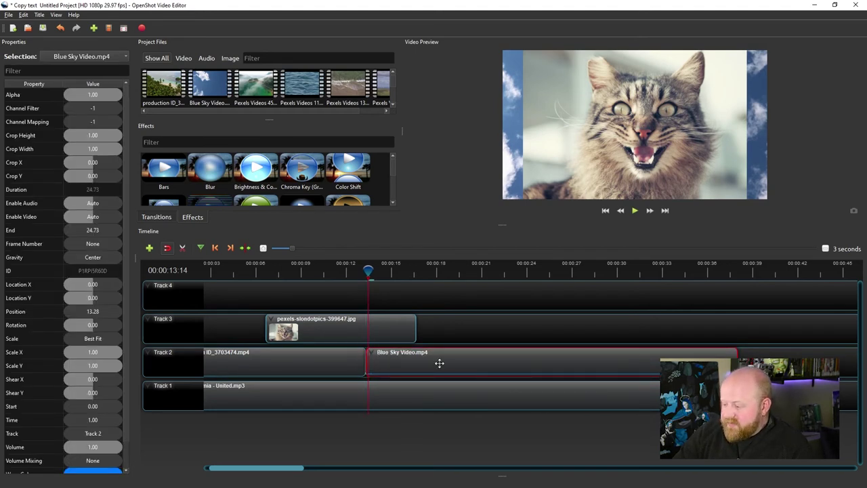
Place the playhead at about 4 seconds on the timeline
left_click(230, 271)
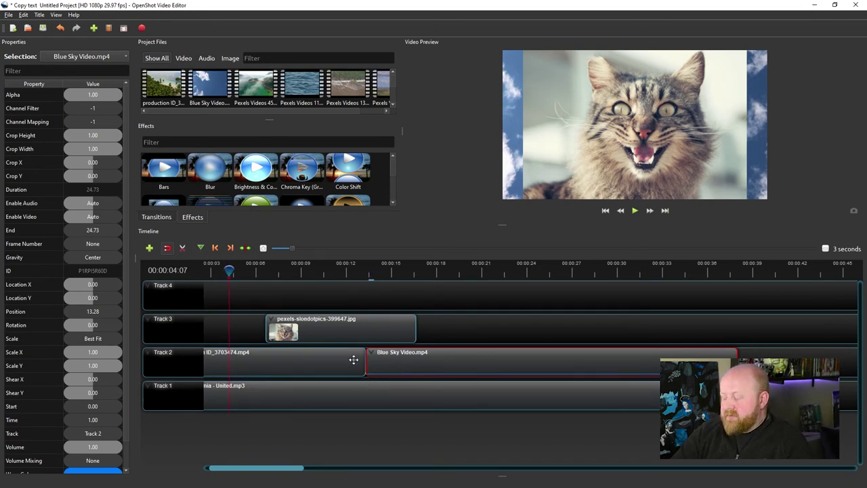
scroll(354, 360, "down", 2, "ctrl")
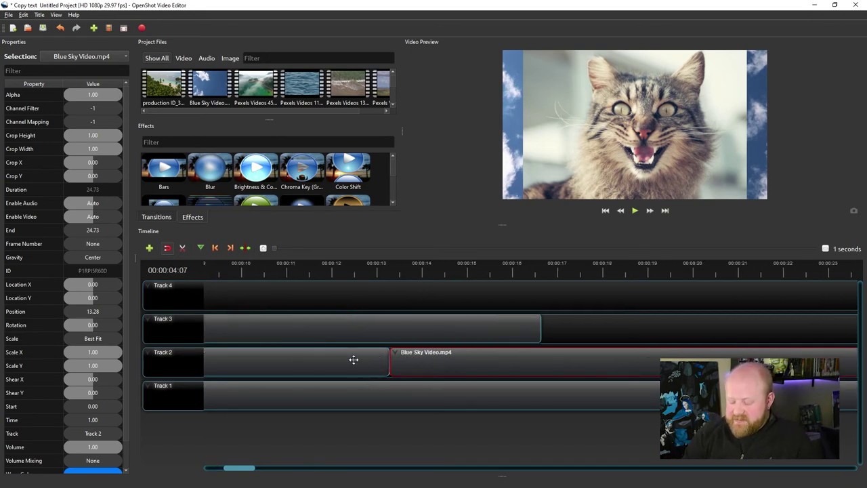
scroll(354, 359, "right", 3)
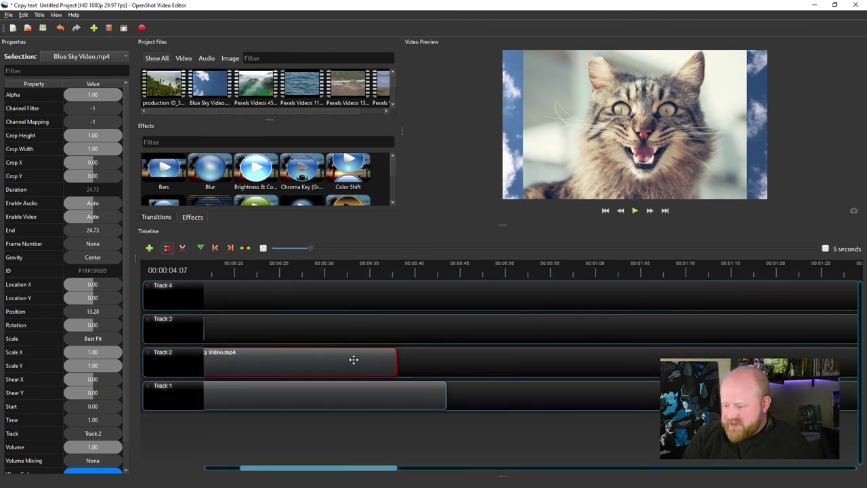
scroll(353, 359, "down", 3, "ctrl")
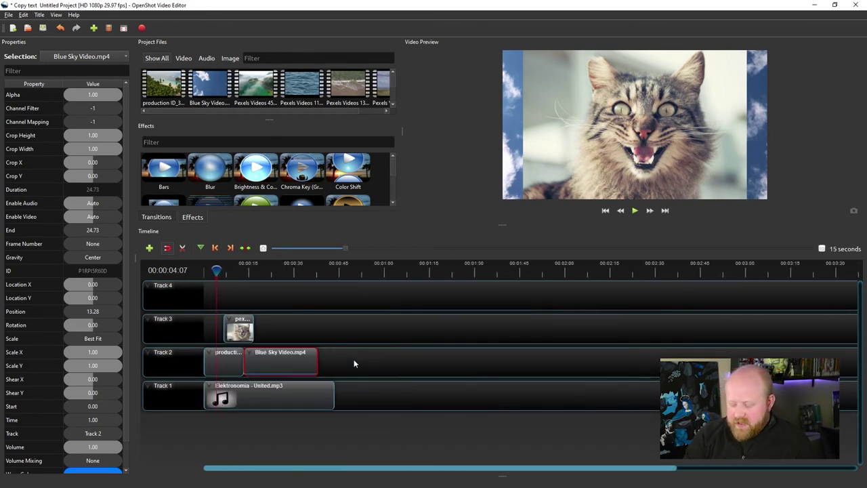
scroll(354, 364, "up", 2, "ctrl")
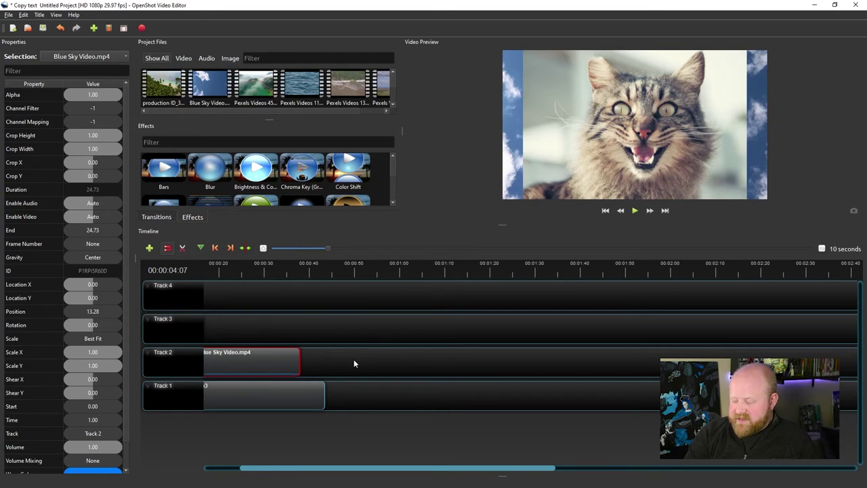
Try placing Blue Sky Video.mp4 at about 24.4 seconds on Track 3 with snapping off, and snap it back to the first clip on Track 2
left_click_drag(305, 360, 346, 357)
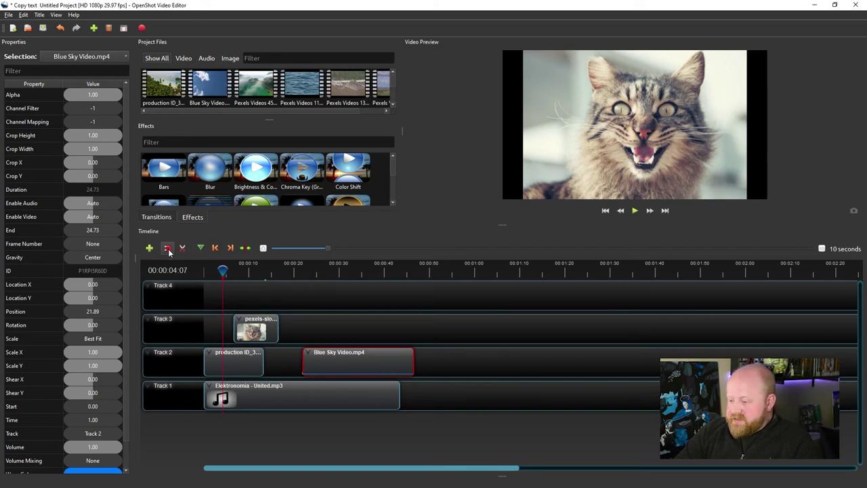
left_click_drag(342, 357, 373, 319)
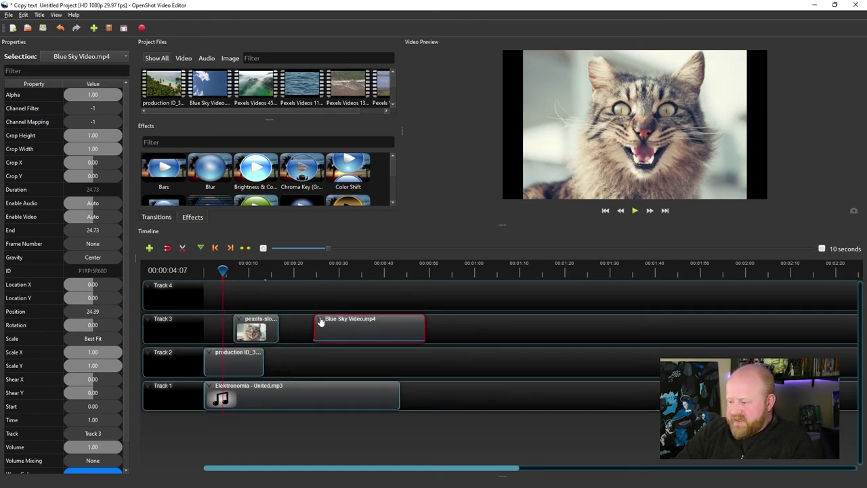
left_click(167, 249)
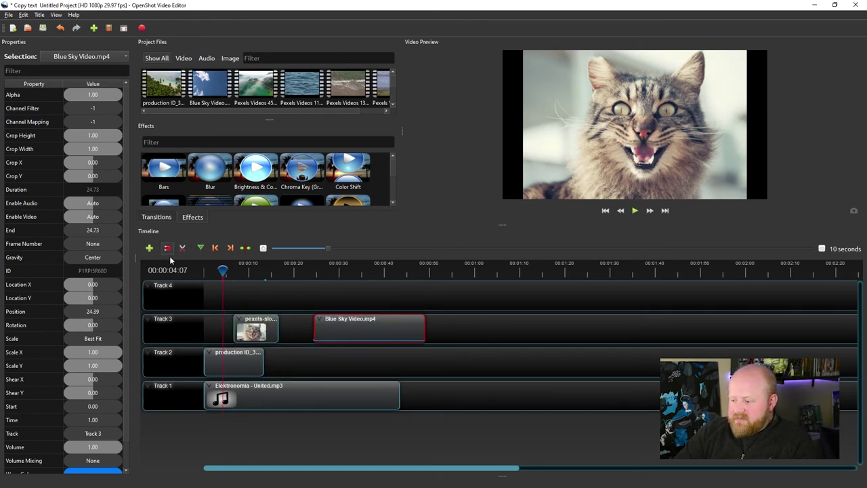
left_click_drag(378, 319, 329, 347)
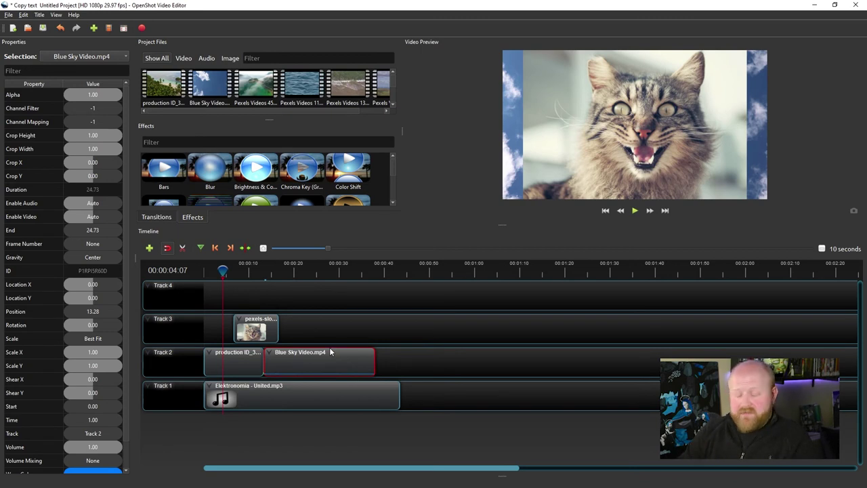
Move Blue Sky Video.mp4 to Track 3, snapped directly after the cat image at about 16.65 seconds
left_click_drag(295, 355, 302, 322)
scroll(271, 320, "up", 5)
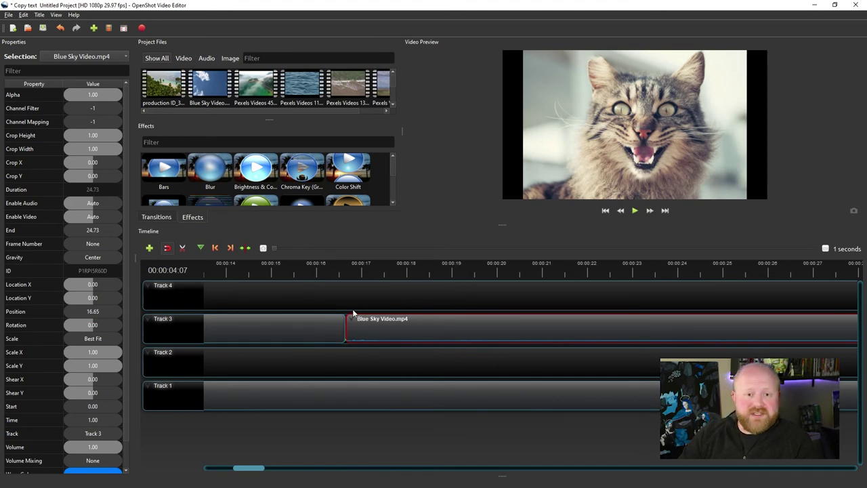
scroll(353, 313, "down", 7)
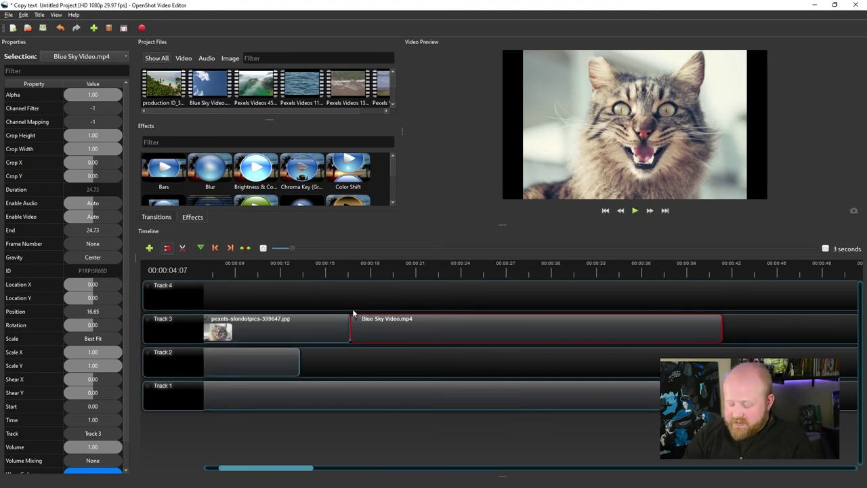
scroll(352, 309, "up", 1)
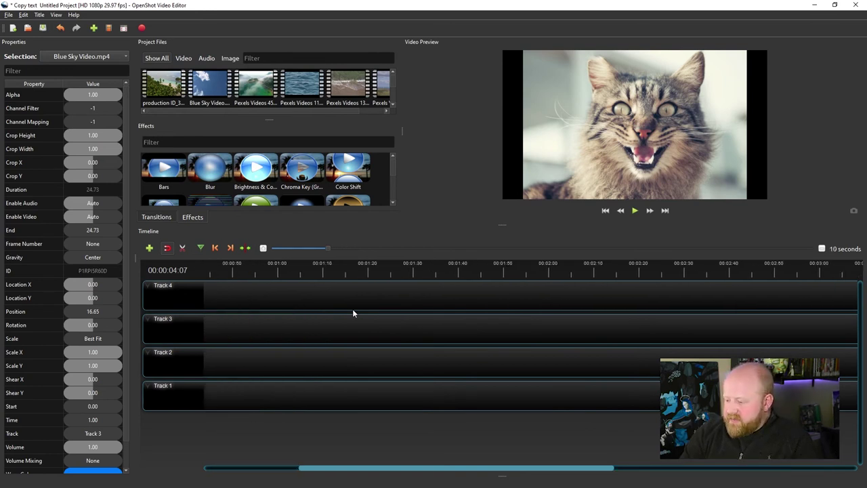
left_click_drag(439, 473, 304, 466)
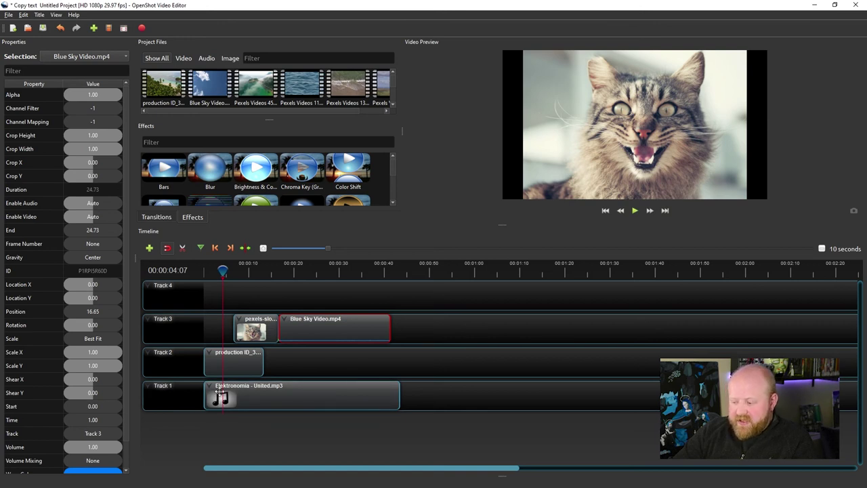
Show the waveform on the Elektronomia - United.mp3 clip on Track 1
right_click(264, 394)
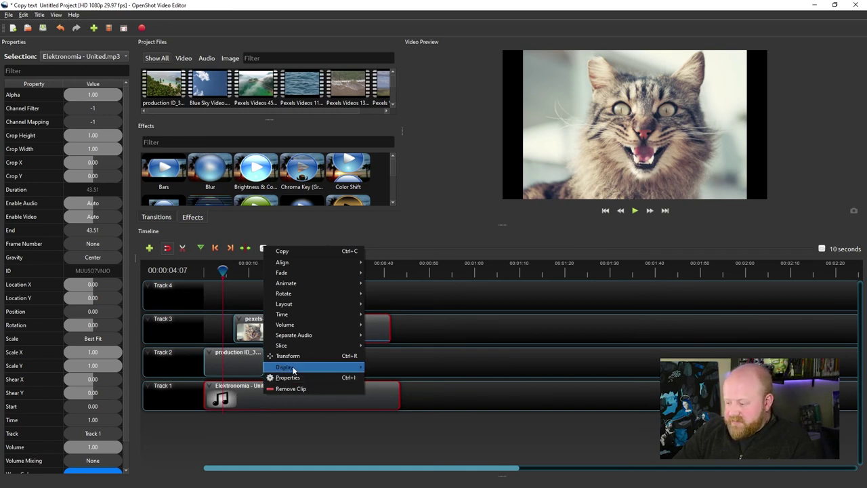
mouse_move(323, 371)
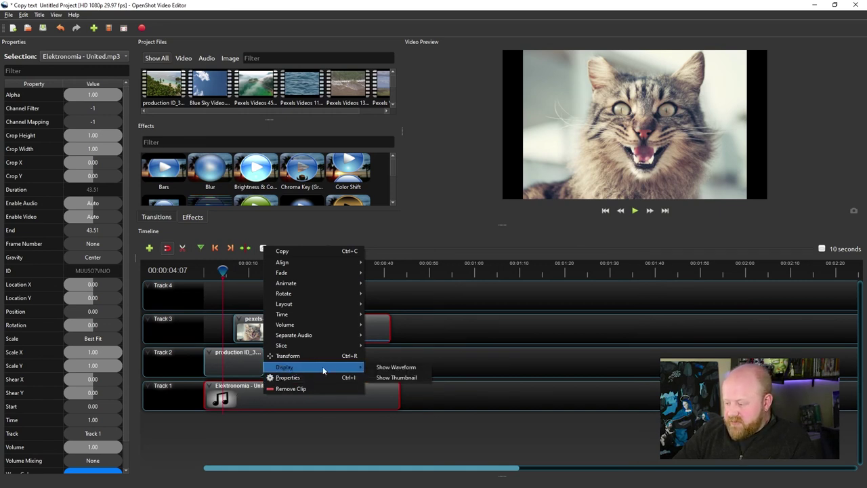
left_click(411, 369)
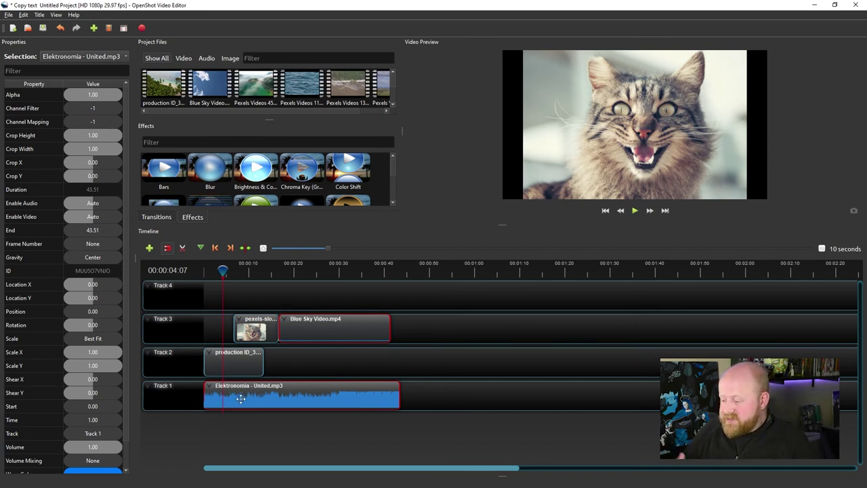
Try the waveform and thumbnail displays on production ID_3703474.mp4 on Track 2, ending with the thumbnail
left_click(269, 329)
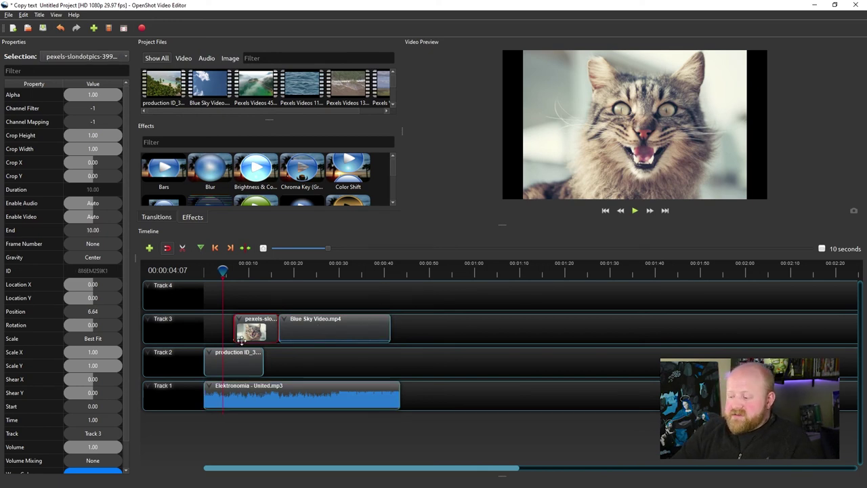
left_click(244, 359)
right_click(243, 360)
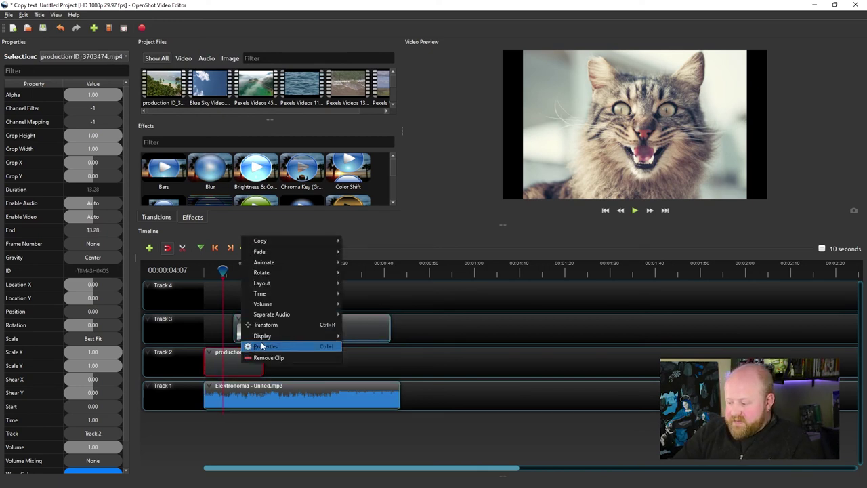
mouse_move(304, 337)
left_click(363, 336)
right_click(246, 363)
mouse_move(267, 337)
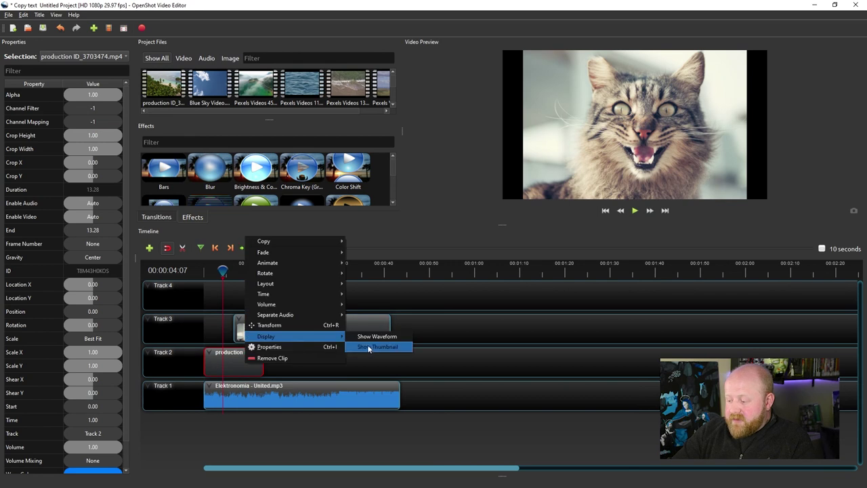
left_click(369, 346)
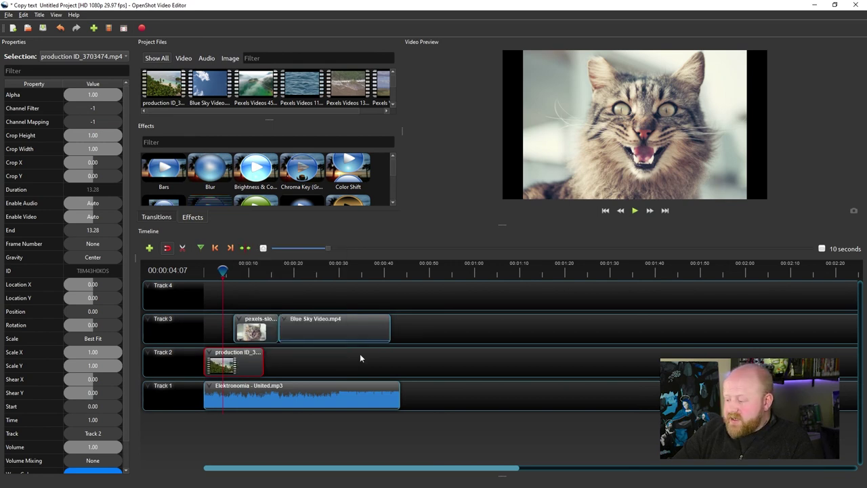
Try showing the thumbnail on the Blue Sky Video.mp4 clip on Track 3
right_click(325, 319)
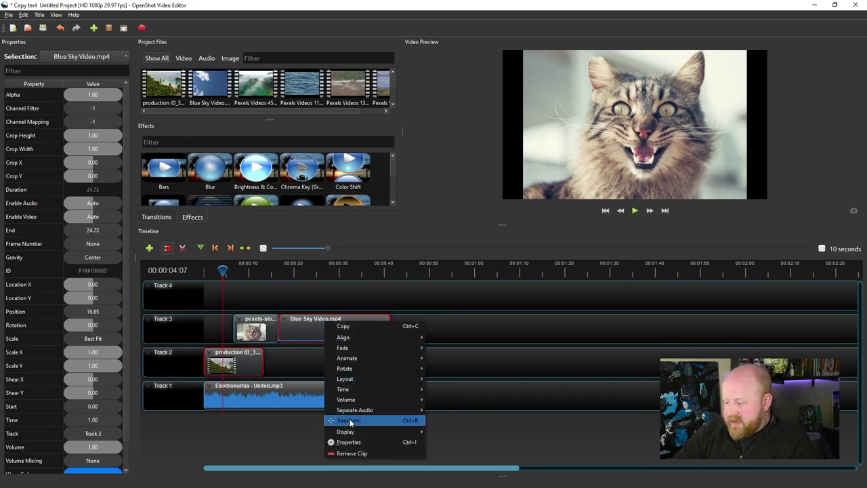
mouse_move(362, 431)
left_click(467, 442)
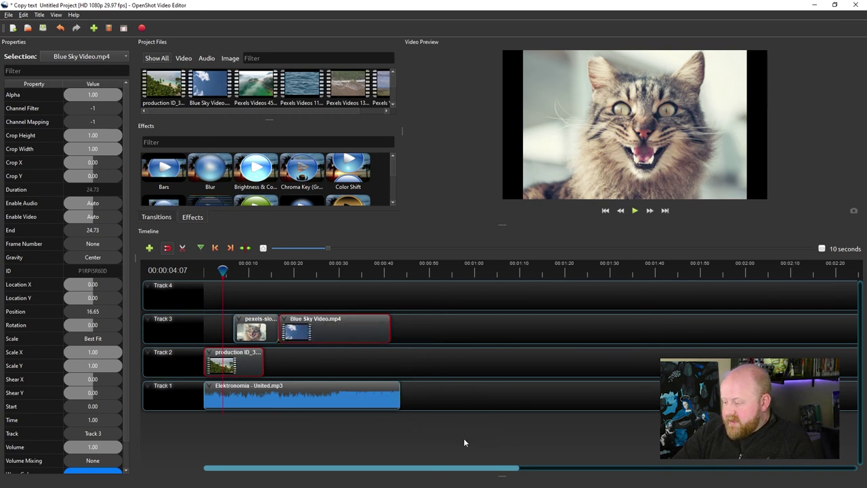
Switch both selected video clips, on Track 2 and Track 3, back to waveform display
right_click(317, 330)
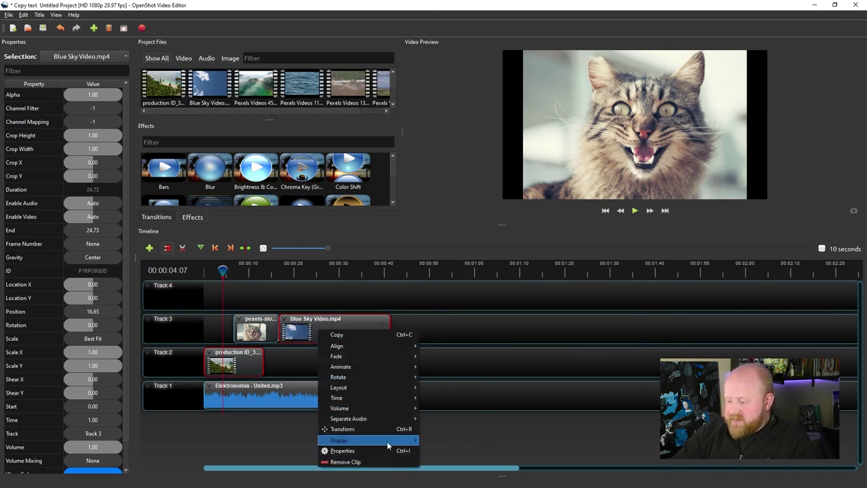
mouse_move(396, 442)
left_click(439, 442)
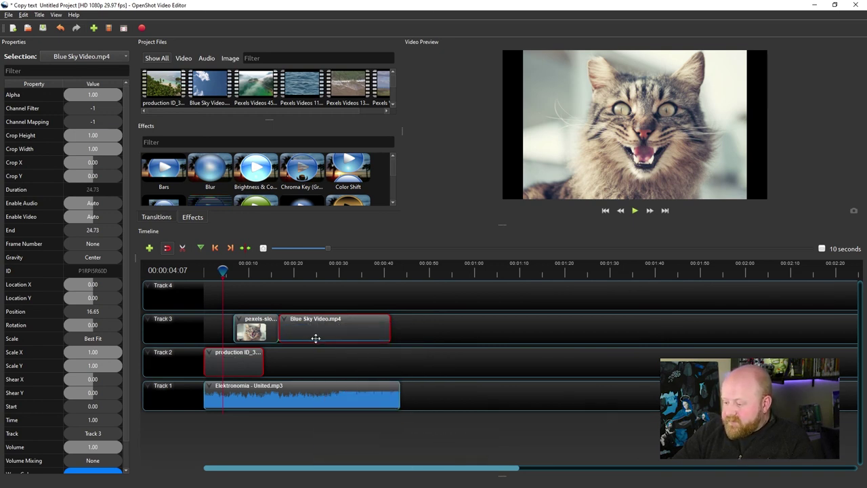